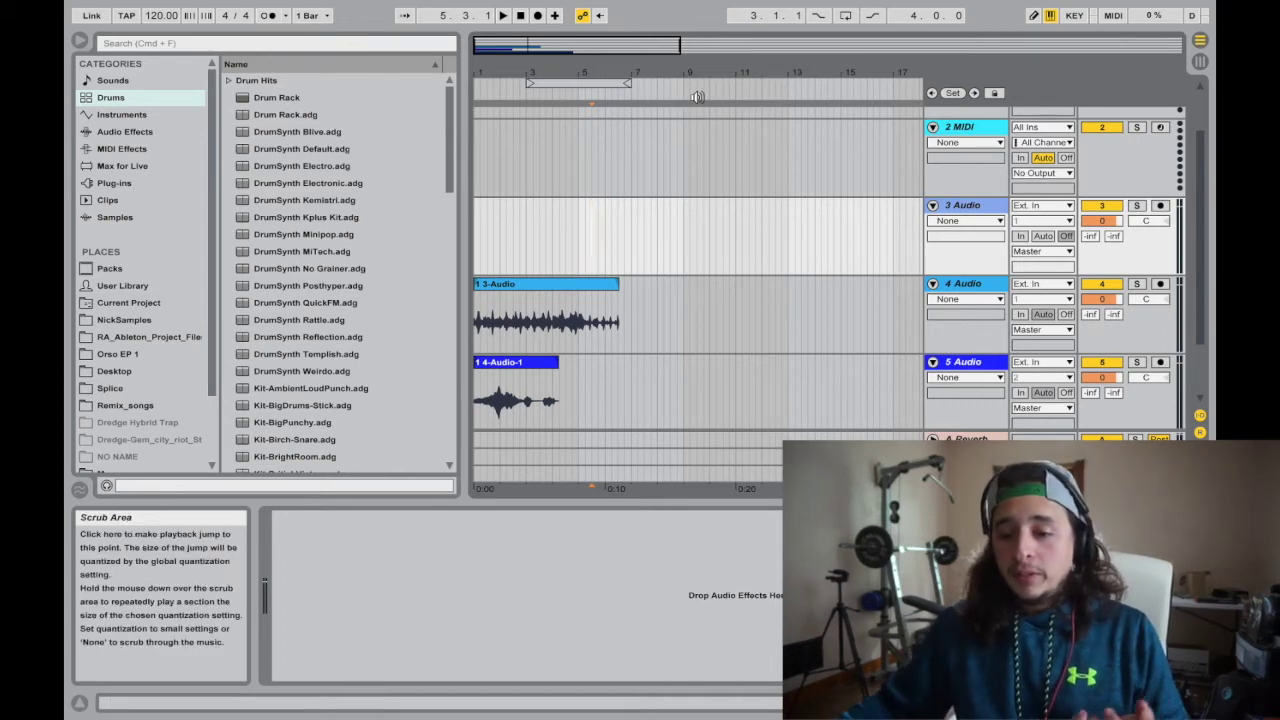
- Launch Audio MIDI Setup via Spotlight 'midi' search and enable the iPhone as an audio device
mouse_move(1128, 32)
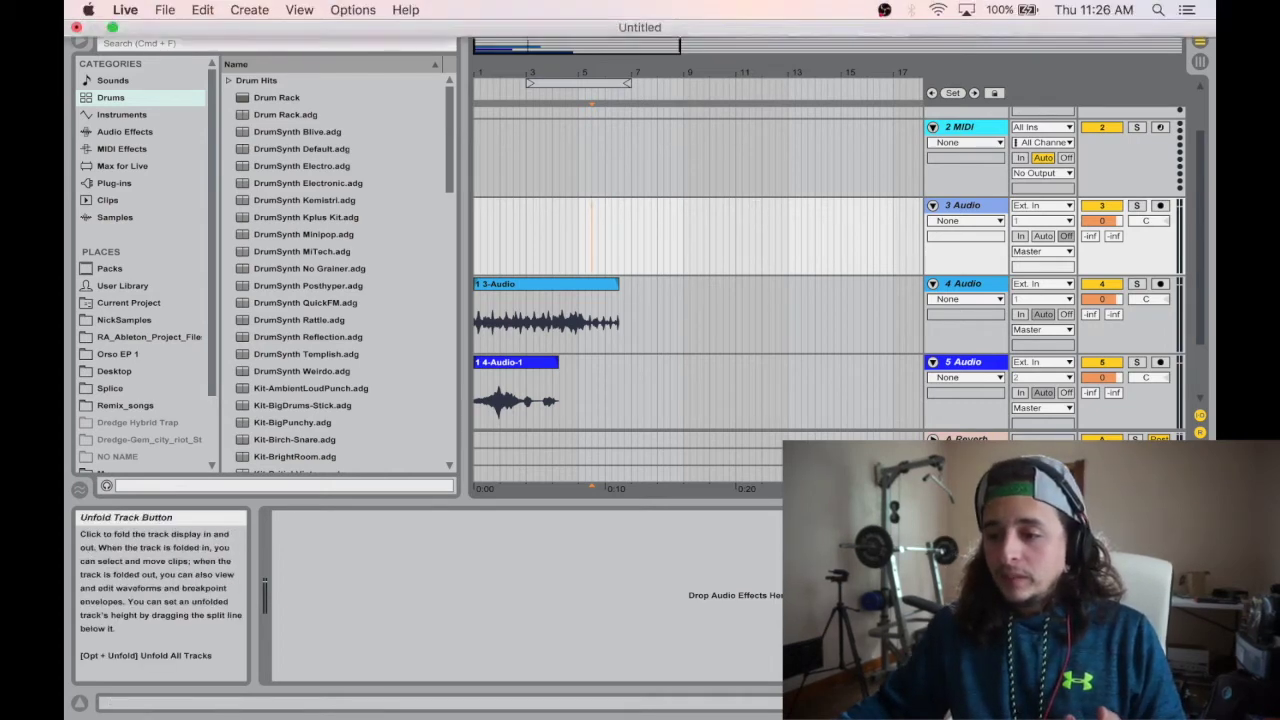
left_click(1158, 10)
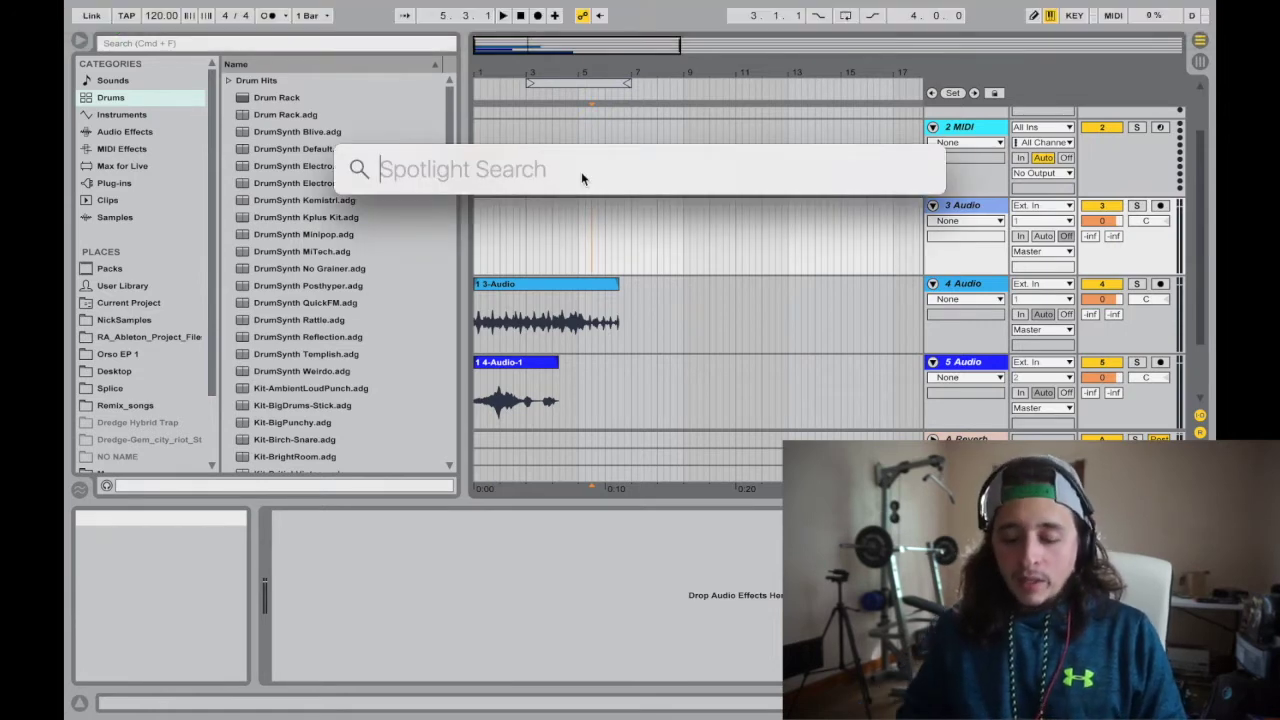
type("midi")
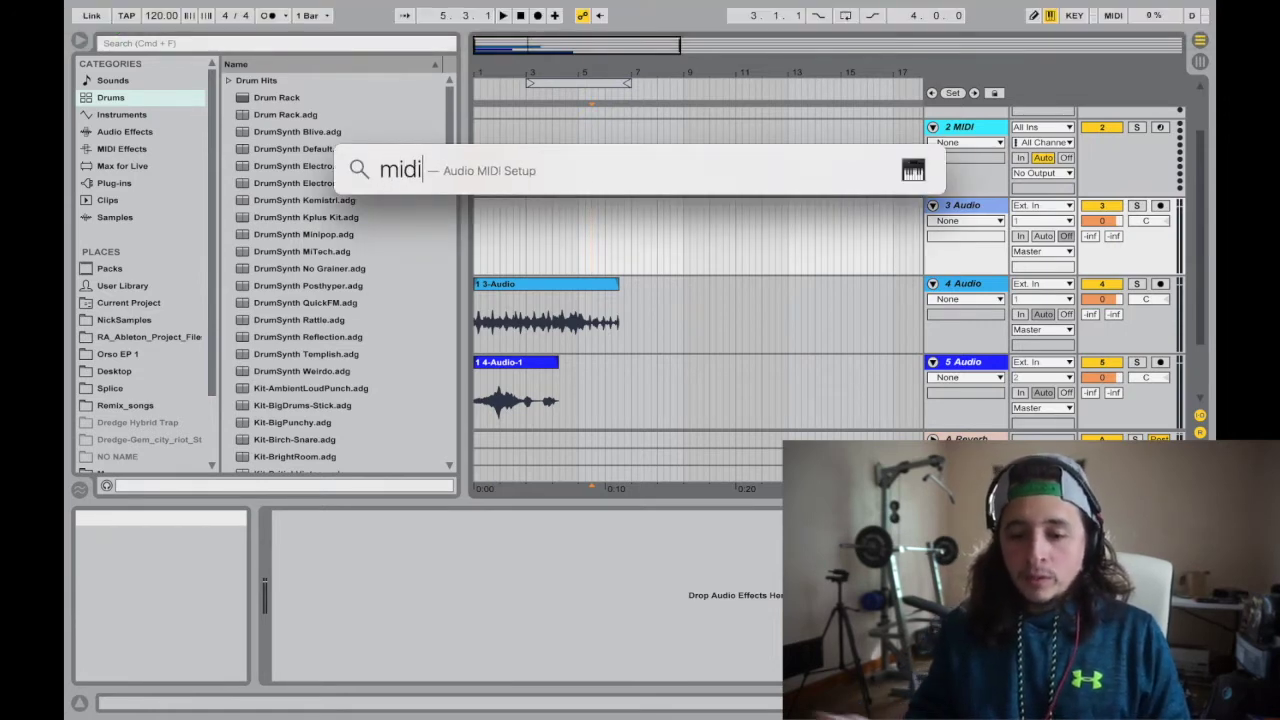
key("Return")
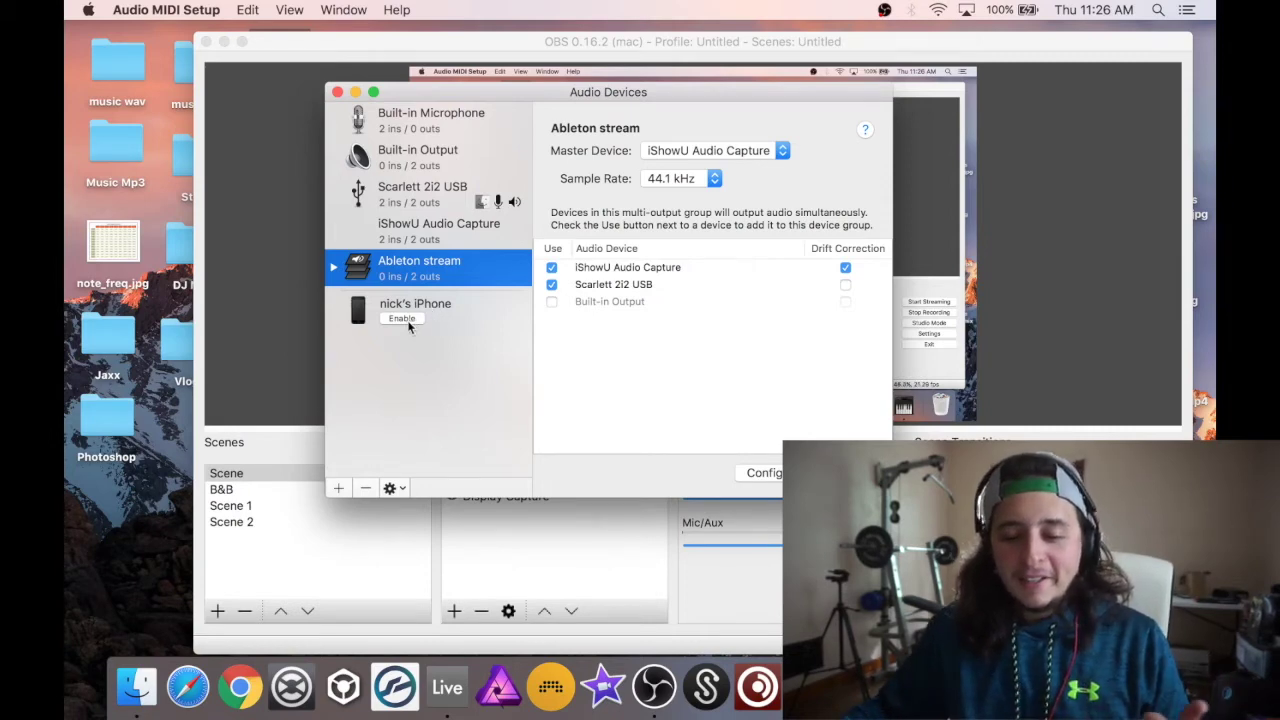
left_click(403, 318)
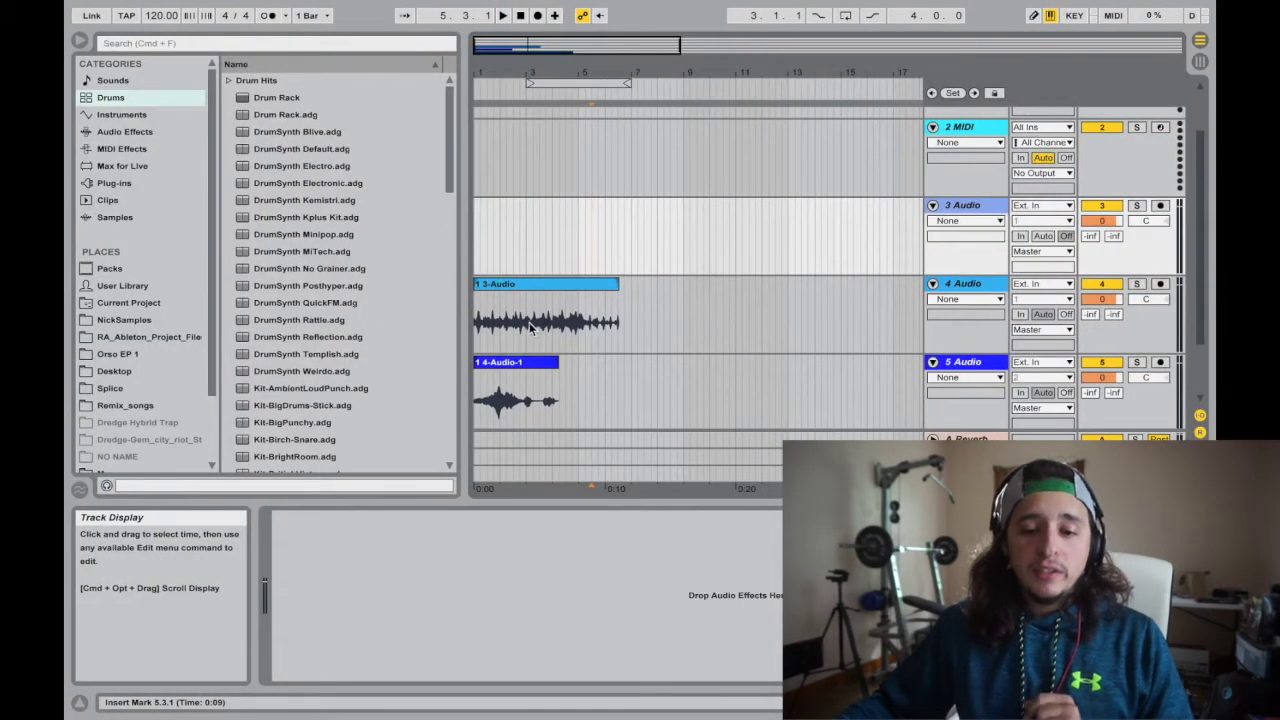
- In Live's Audio preferences, set the input device to iPhone (2 In, 0 Out) and keep Ableton stream as output
left_click(127, 12)
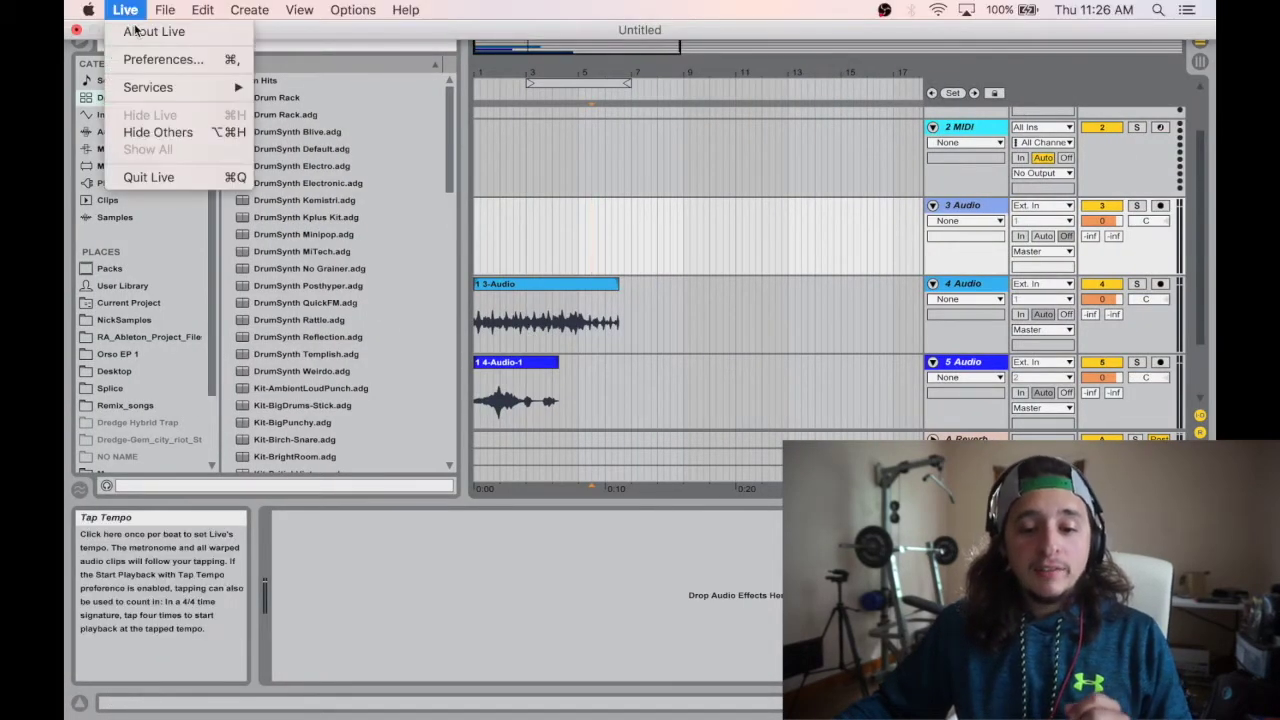
left_click(160, 59)
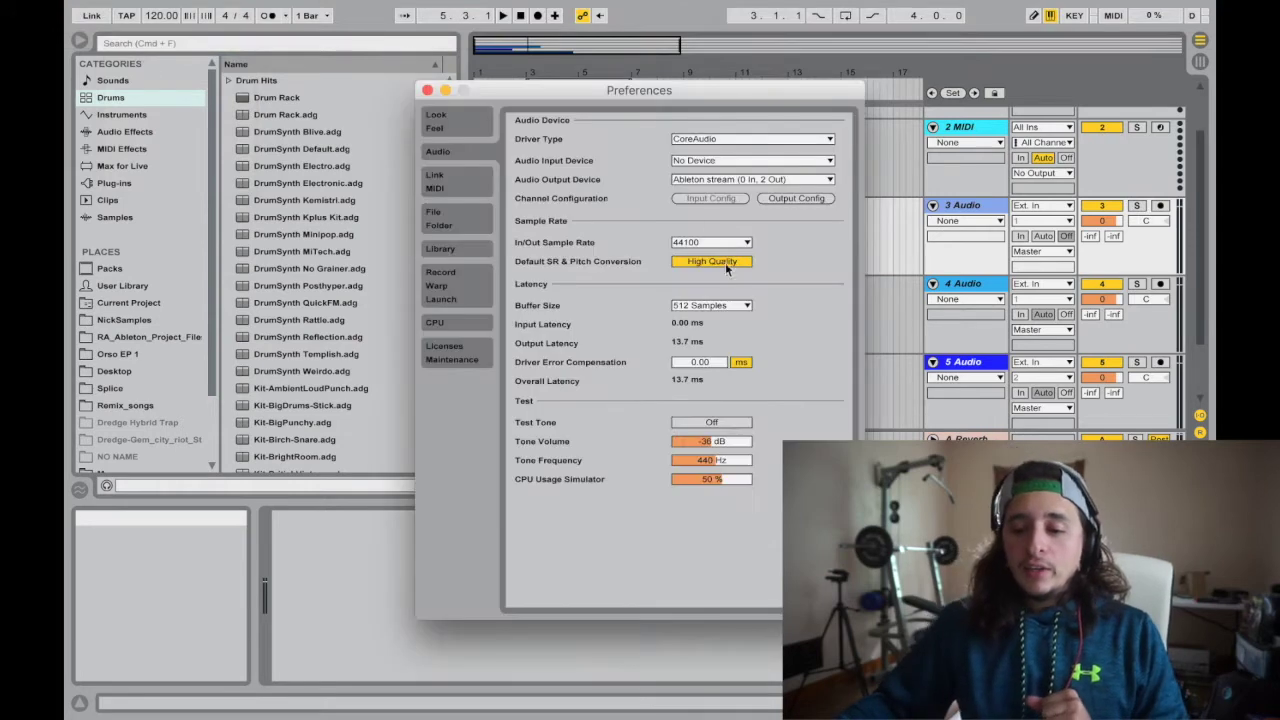
left_click(676, 163)
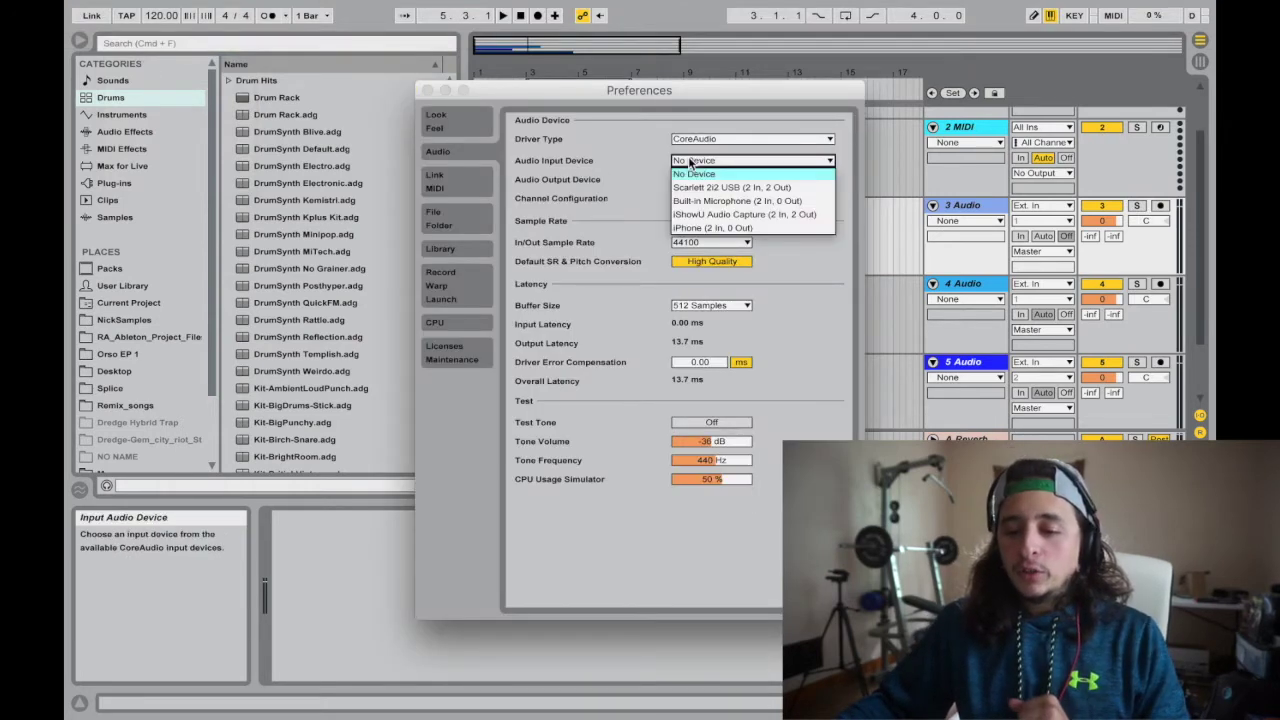
left_click(706, 228)
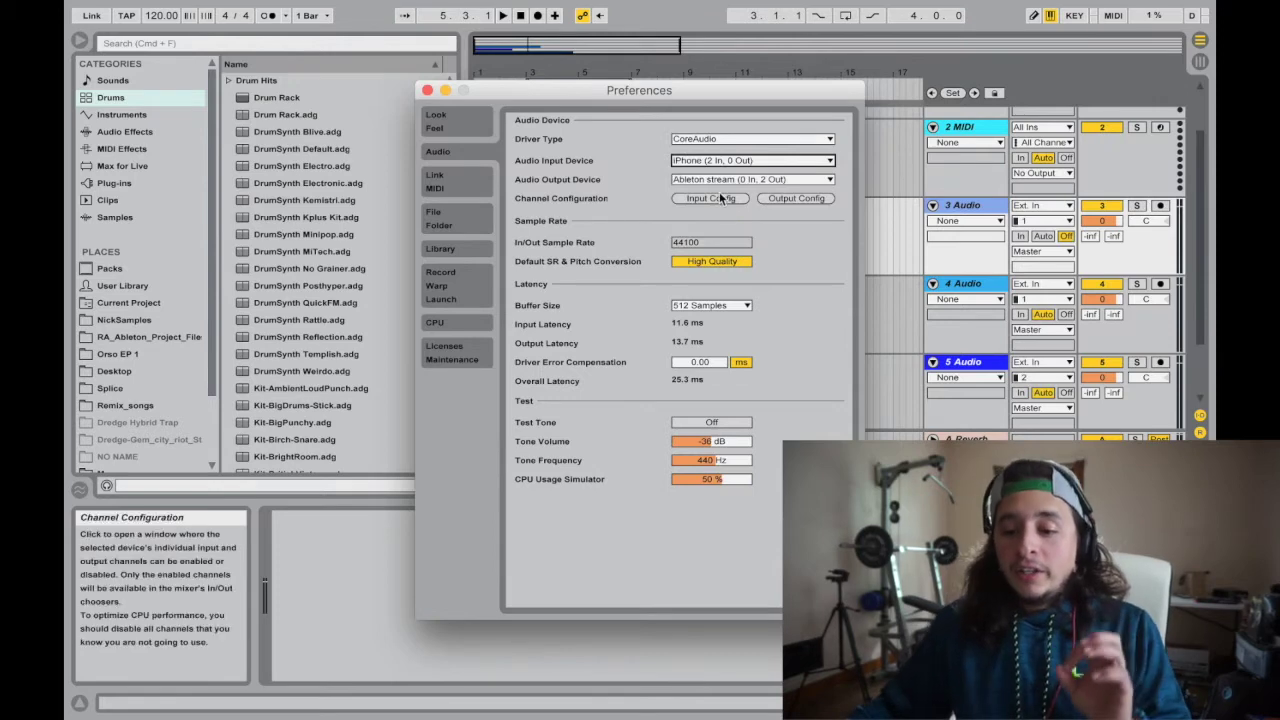
left_click(705, 160)
left_click(697, 179)
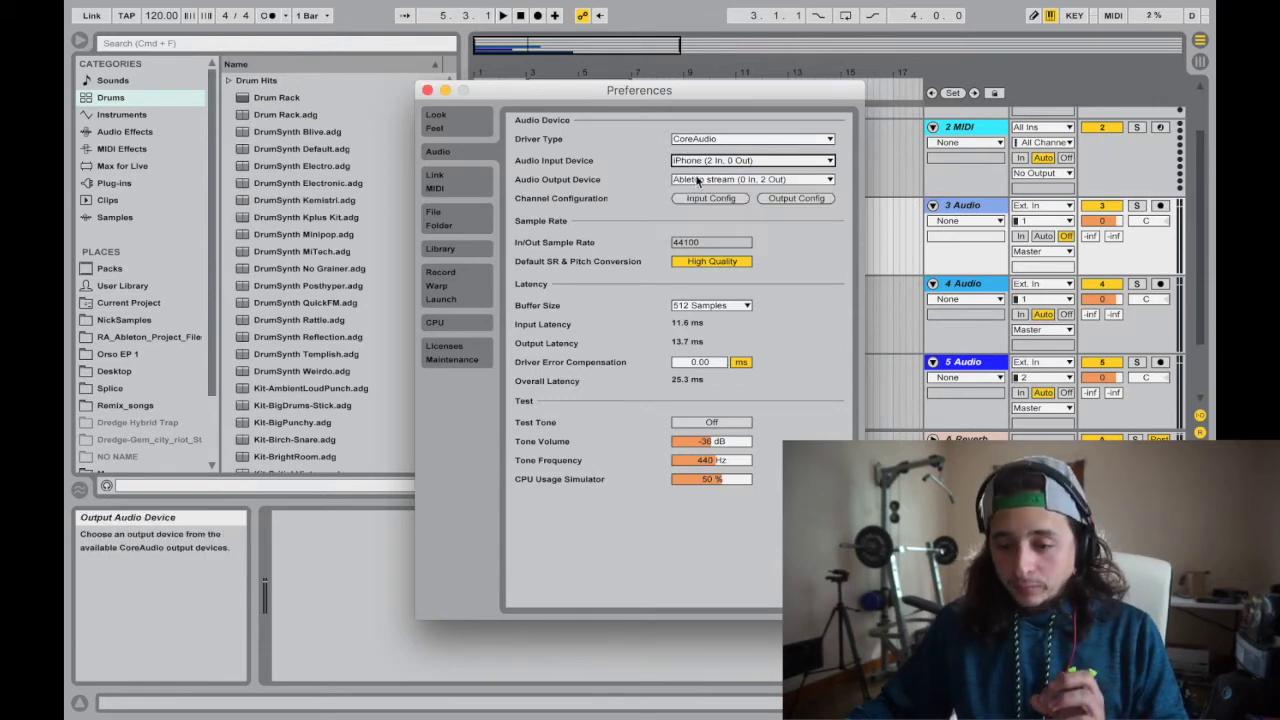
left_click(697, 179)
left_click(610, 182)
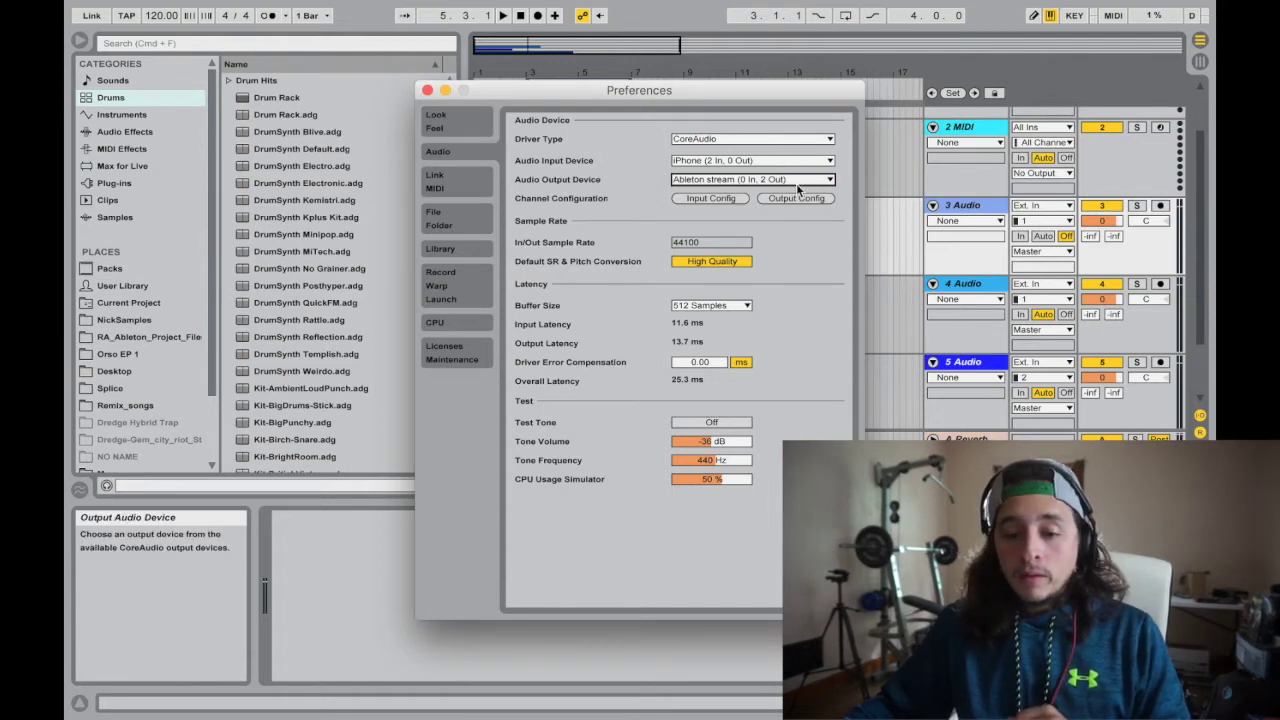
left_click(427, 91)
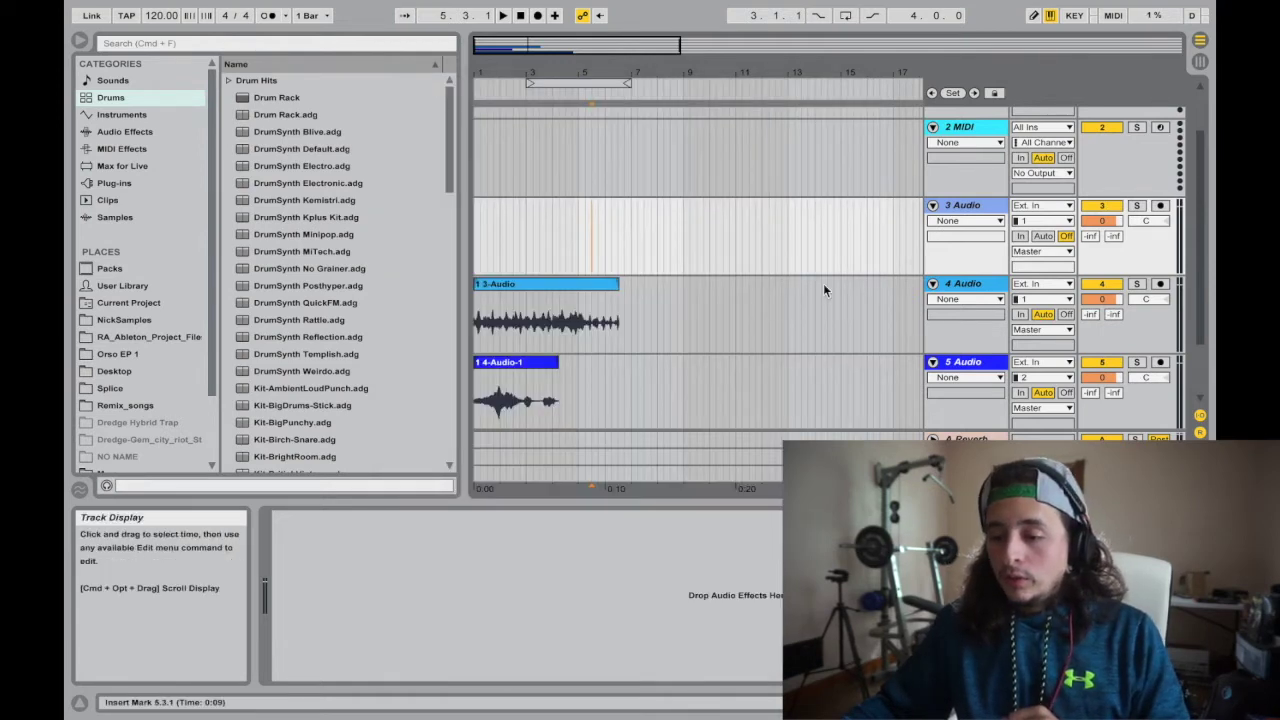
- Solo track 4 and play the arrangement from the start, then stop
left_click(1136, 284)
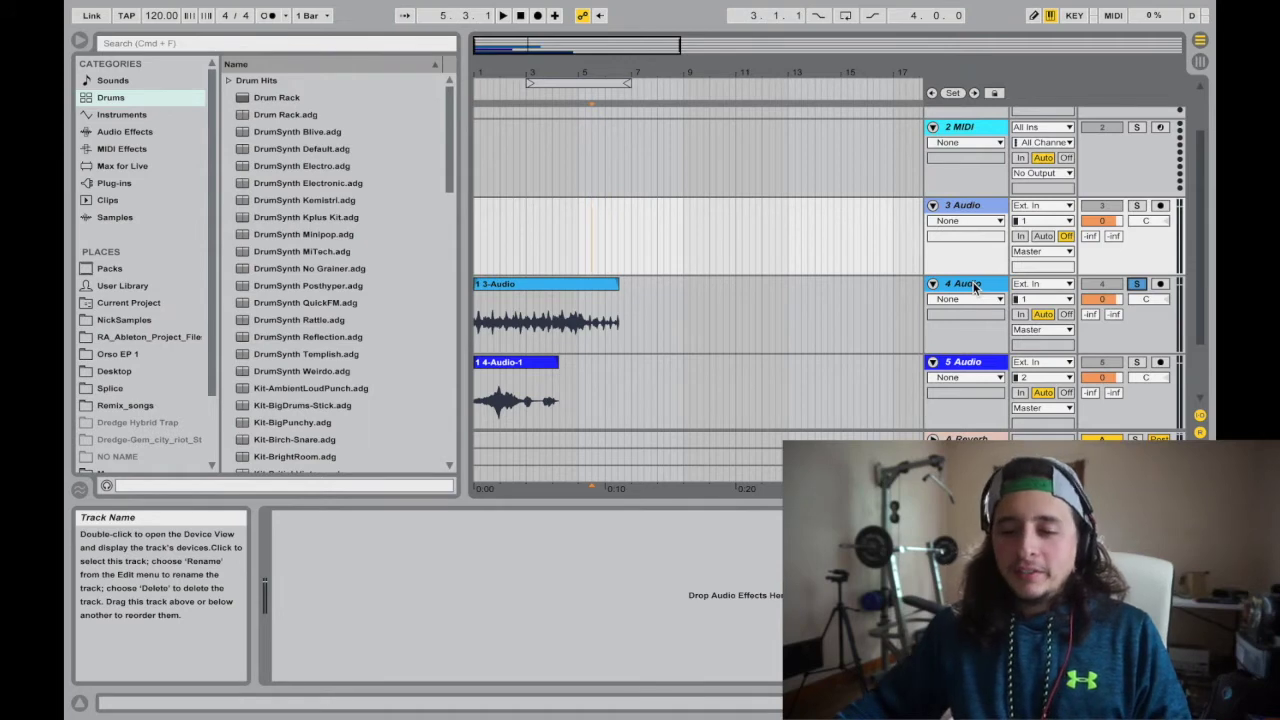
left_click(520, 15)
key("space")
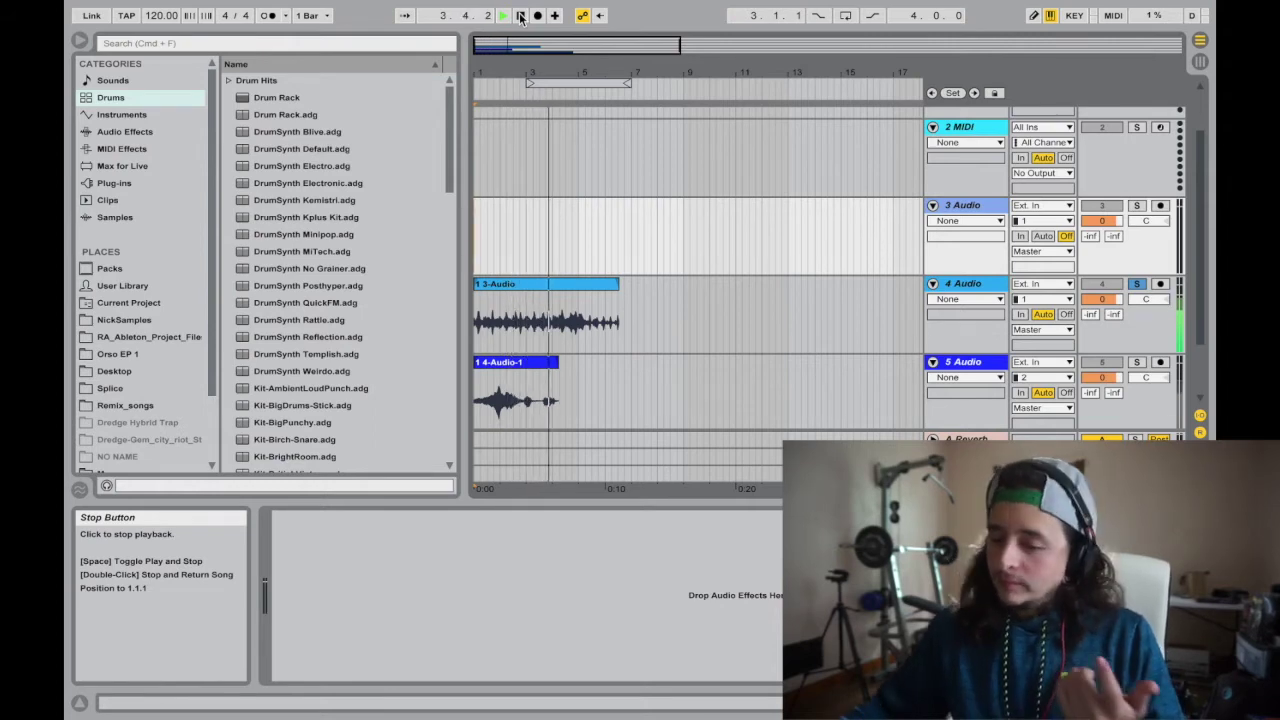
left_click(520, 15)
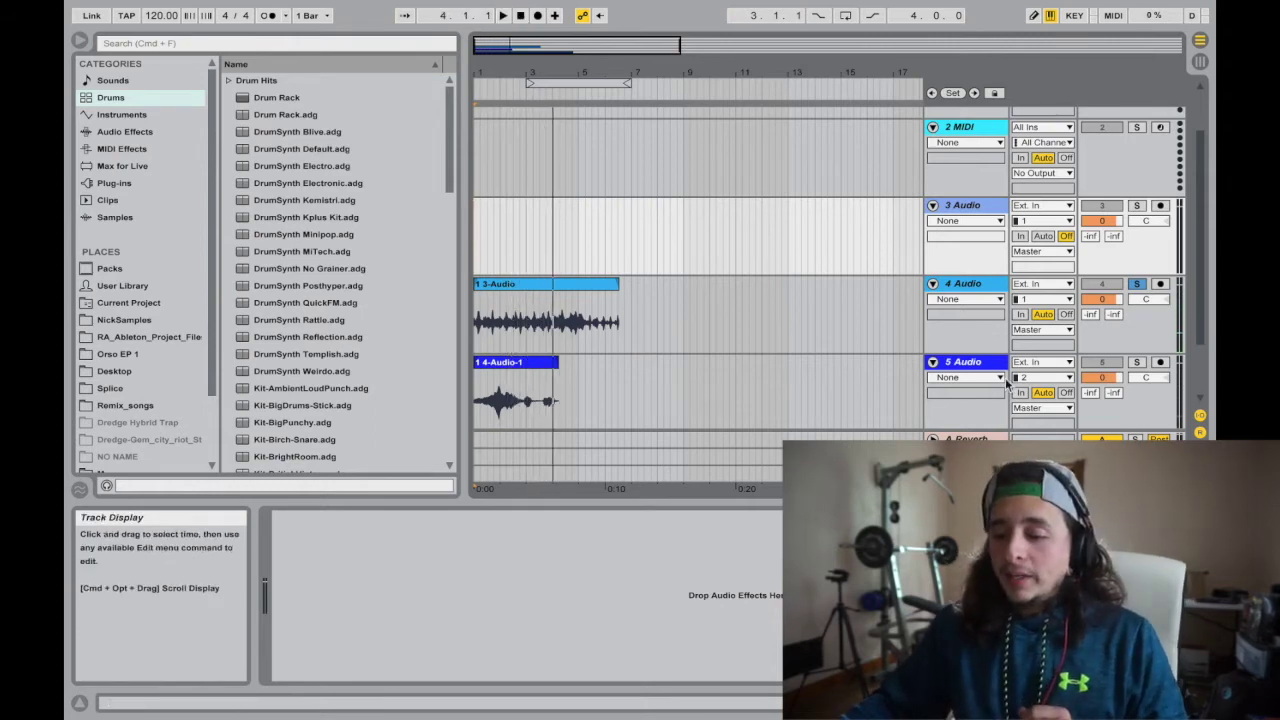
- Solo track 5 instead, play it from the start, stop, and bring track 6 Audio into view
left_click(1137, 363)
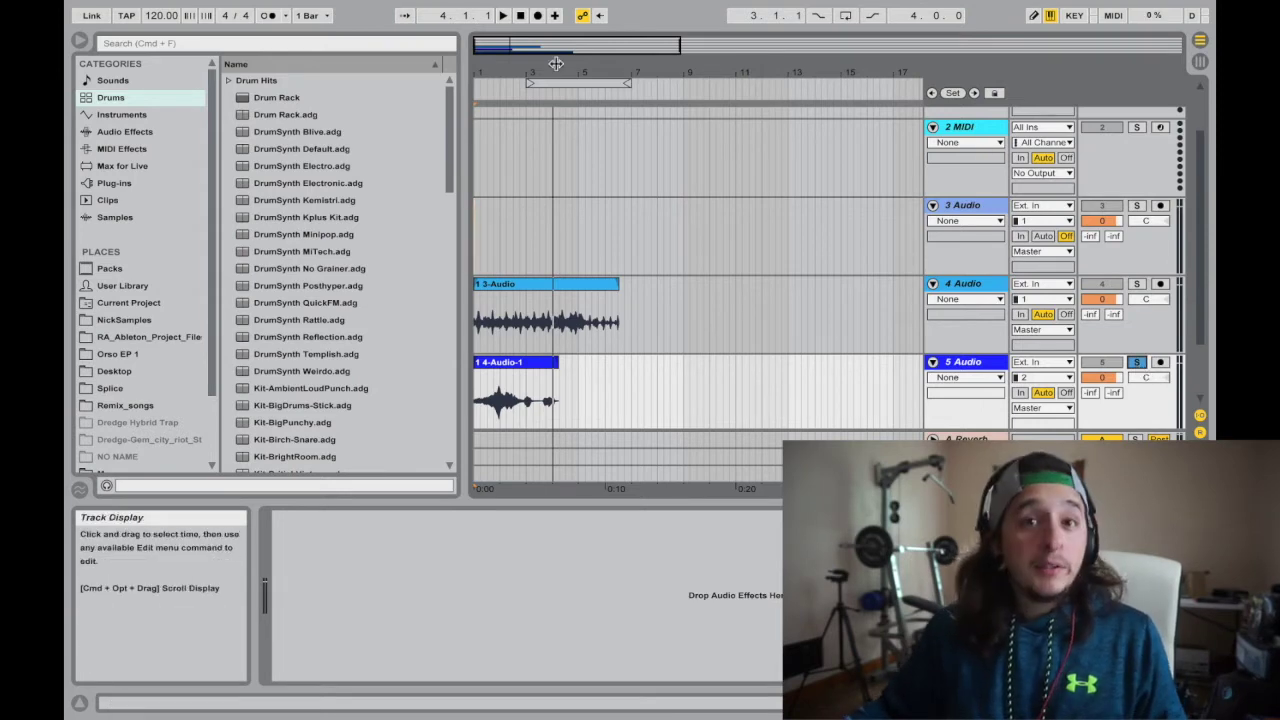
double_click(520, 15)
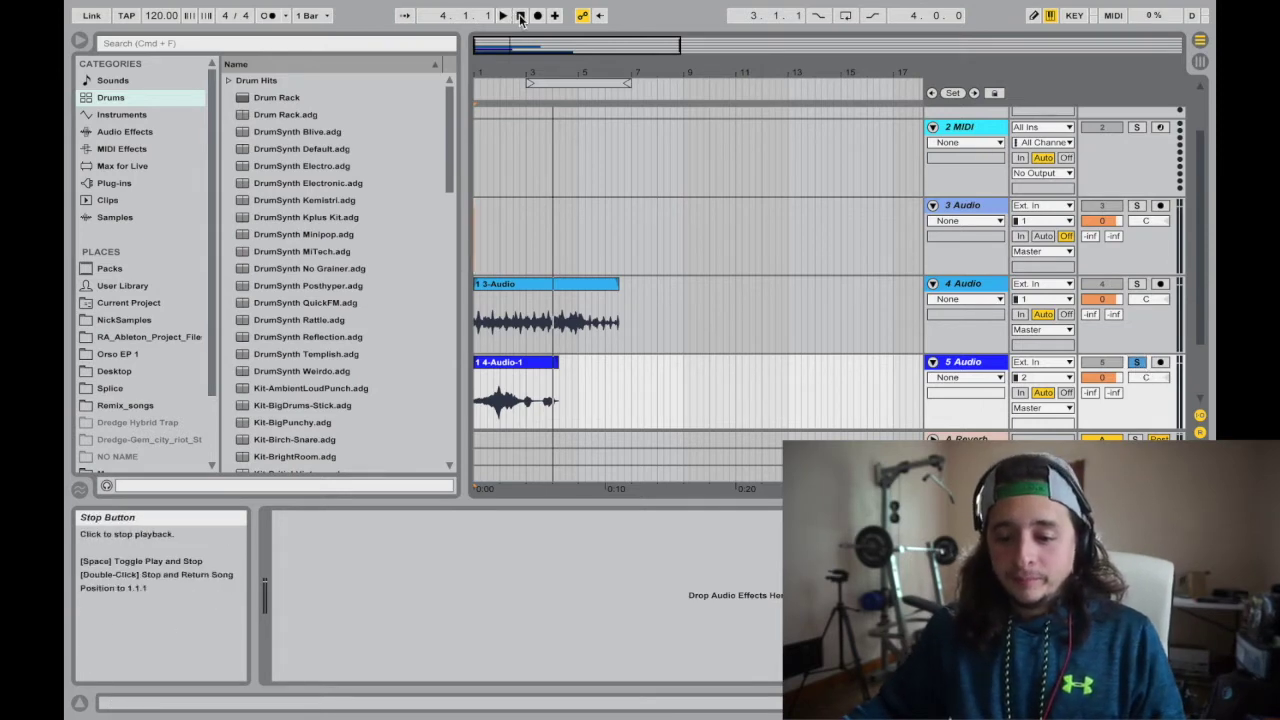
key("space")
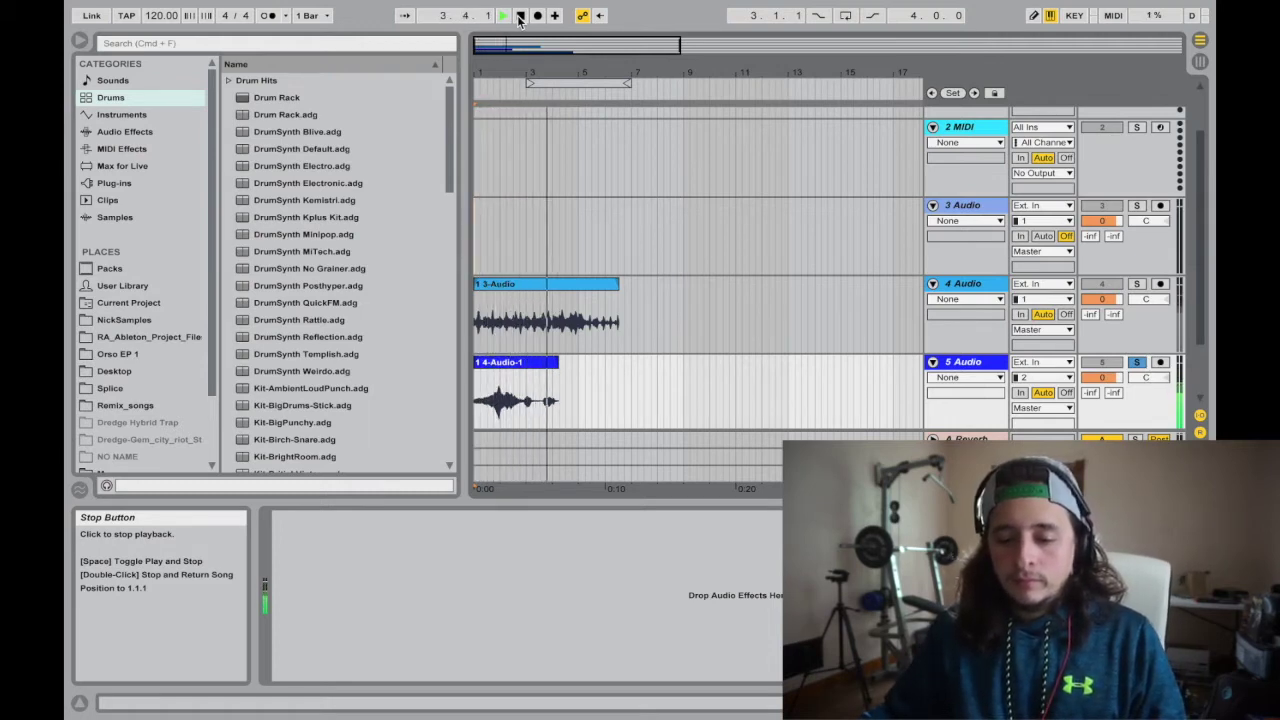
left_click(520, 15)
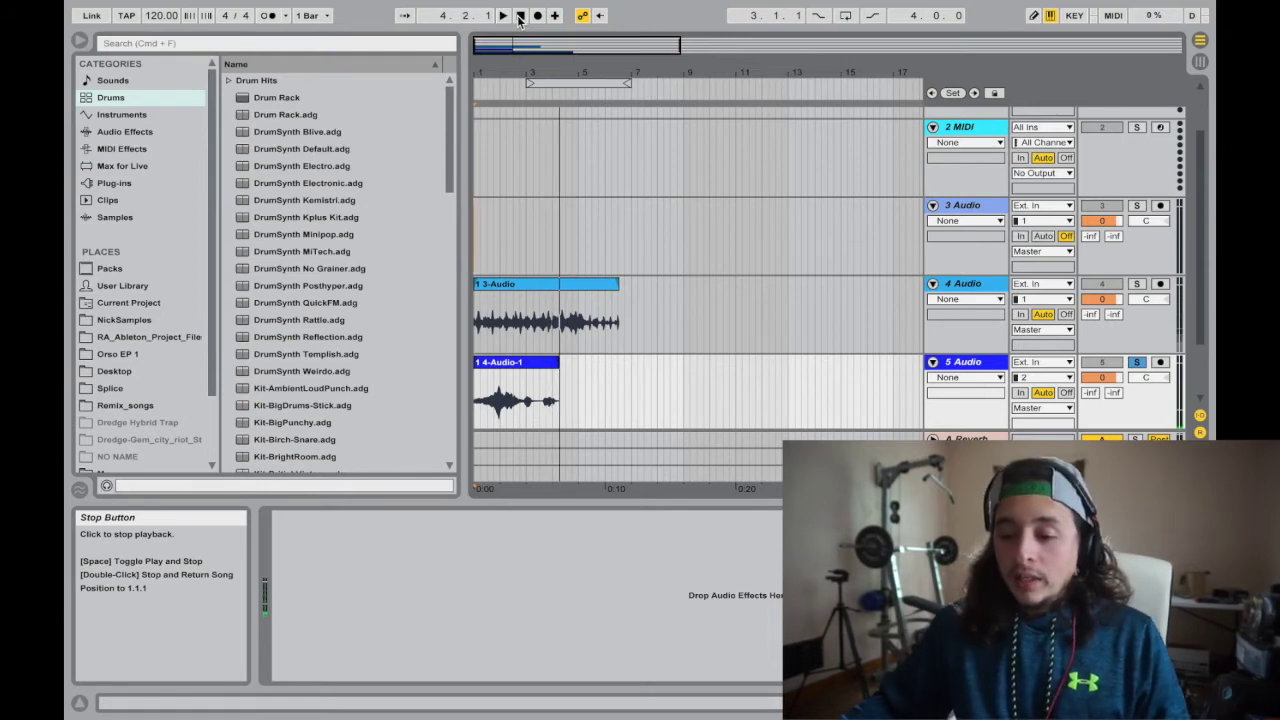
scroll(673, 235, "down", 2)
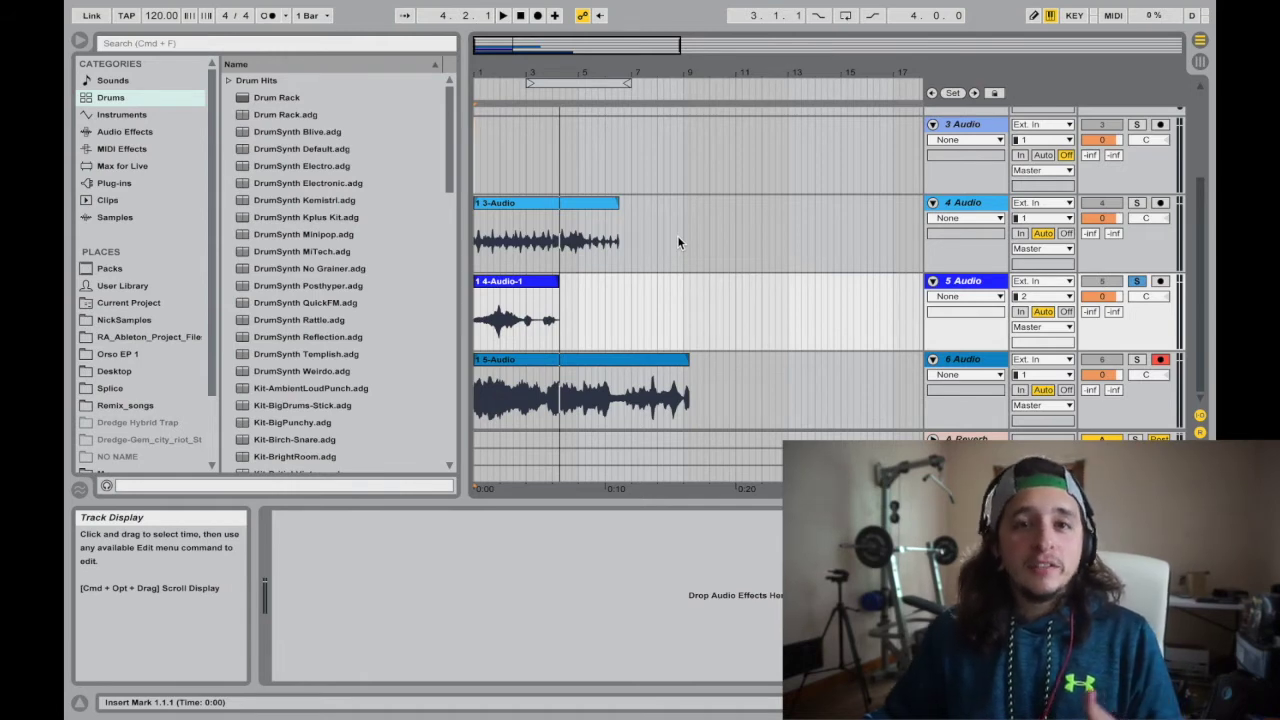
- Play track 6 Audio's clip soloed from the start, then unsolo it and return to the top tracks
left_click(1138, 361)
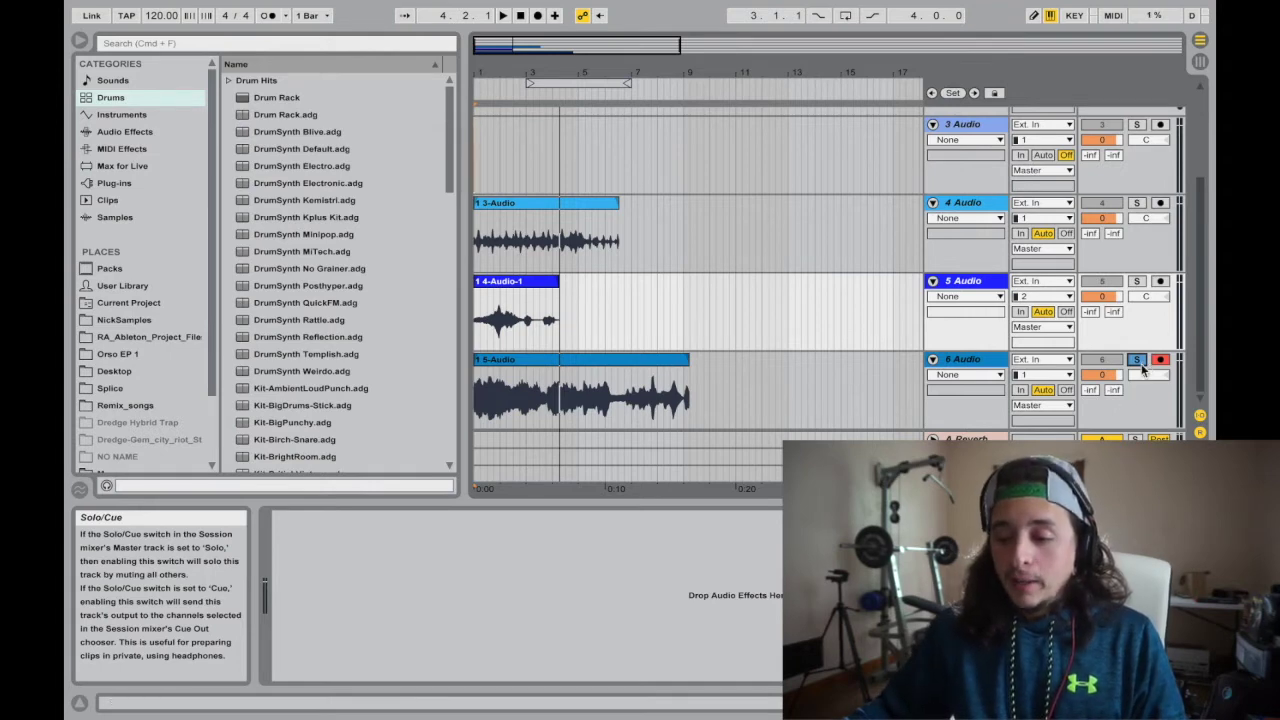
key("space")
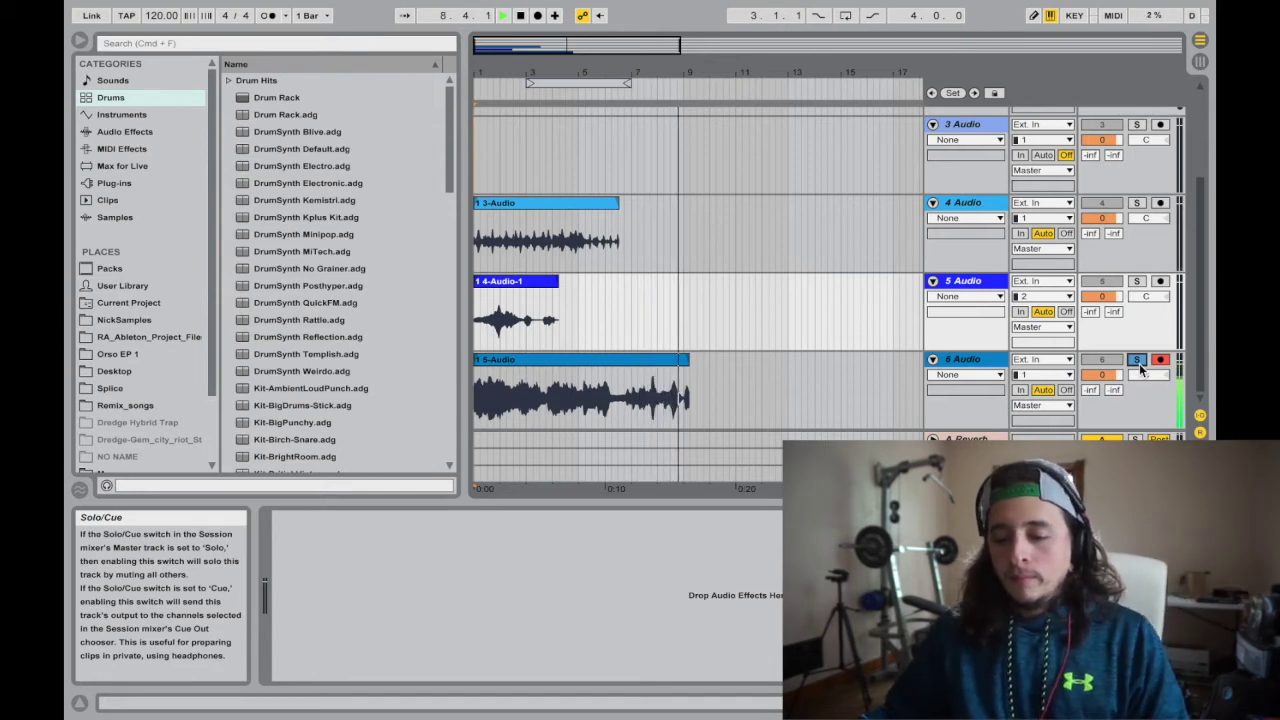
key("space")
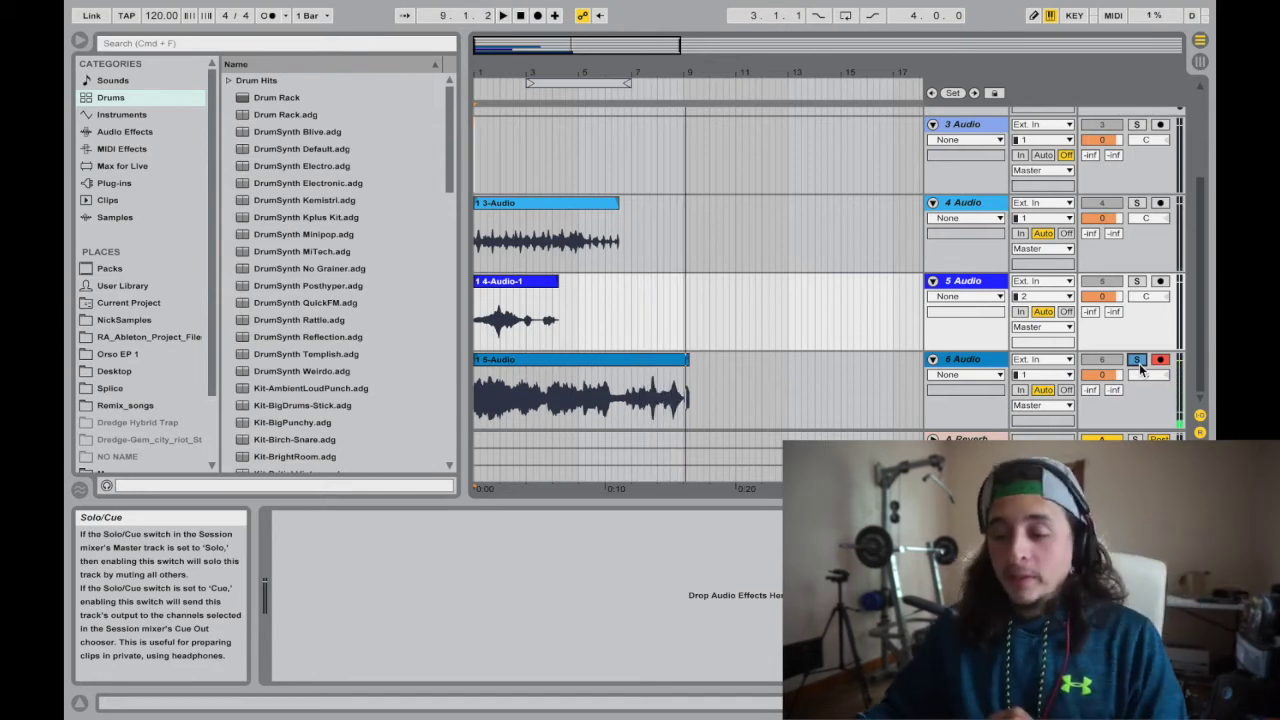
left_click(1137, 361)
scroll(1014, 308, "up", 3)
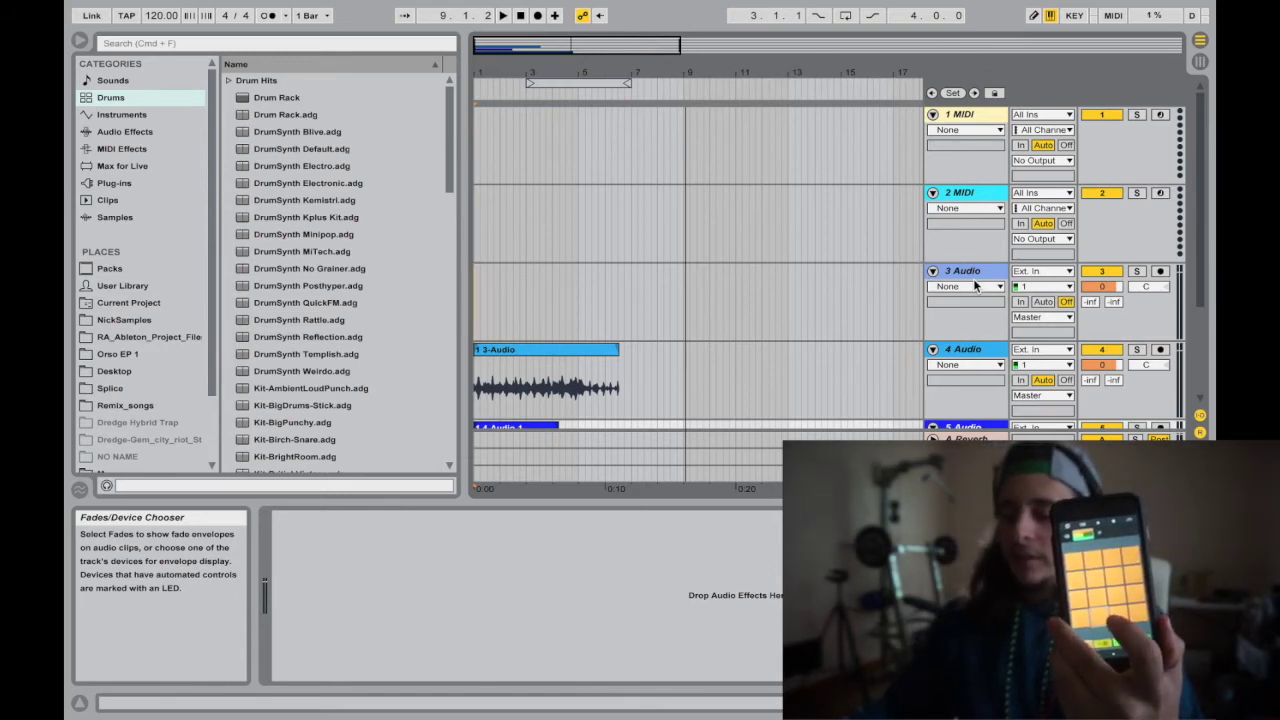
- Set track 3's Monitor to Auto, arm and solo it, and record a four-bar clip from 1.1.1
left_click(1043, 302)
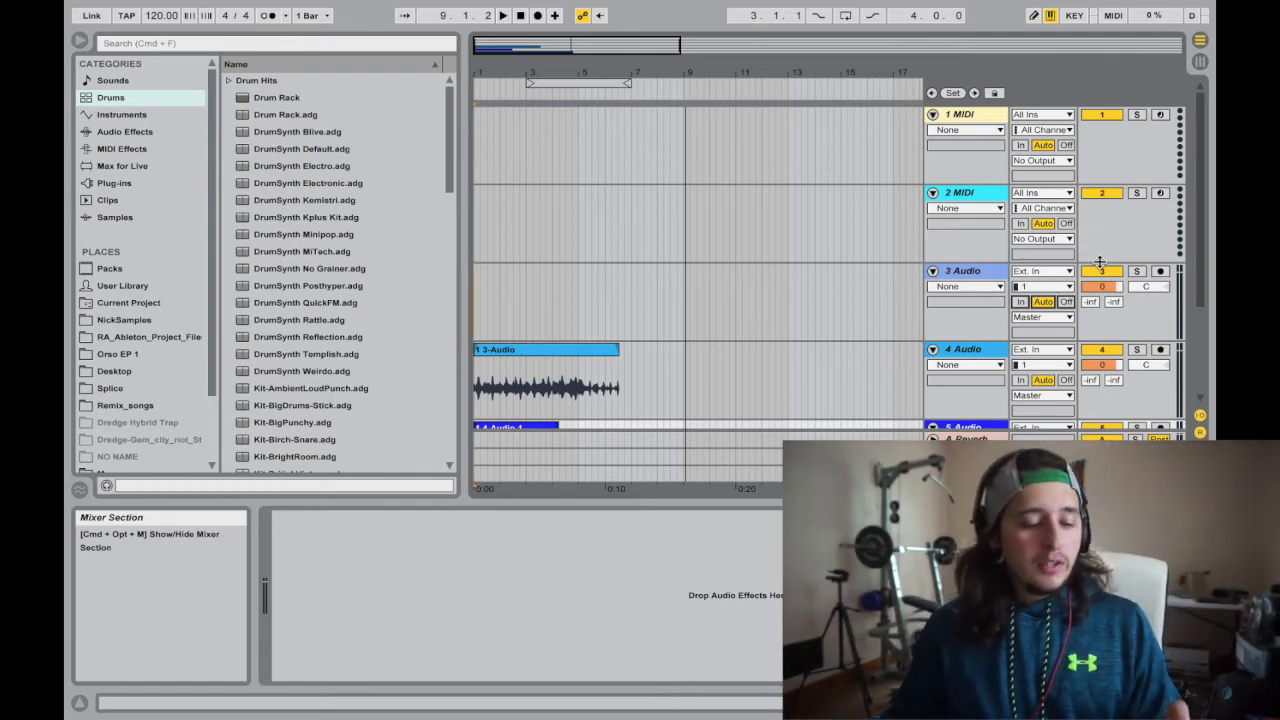
left_click(520, 15)
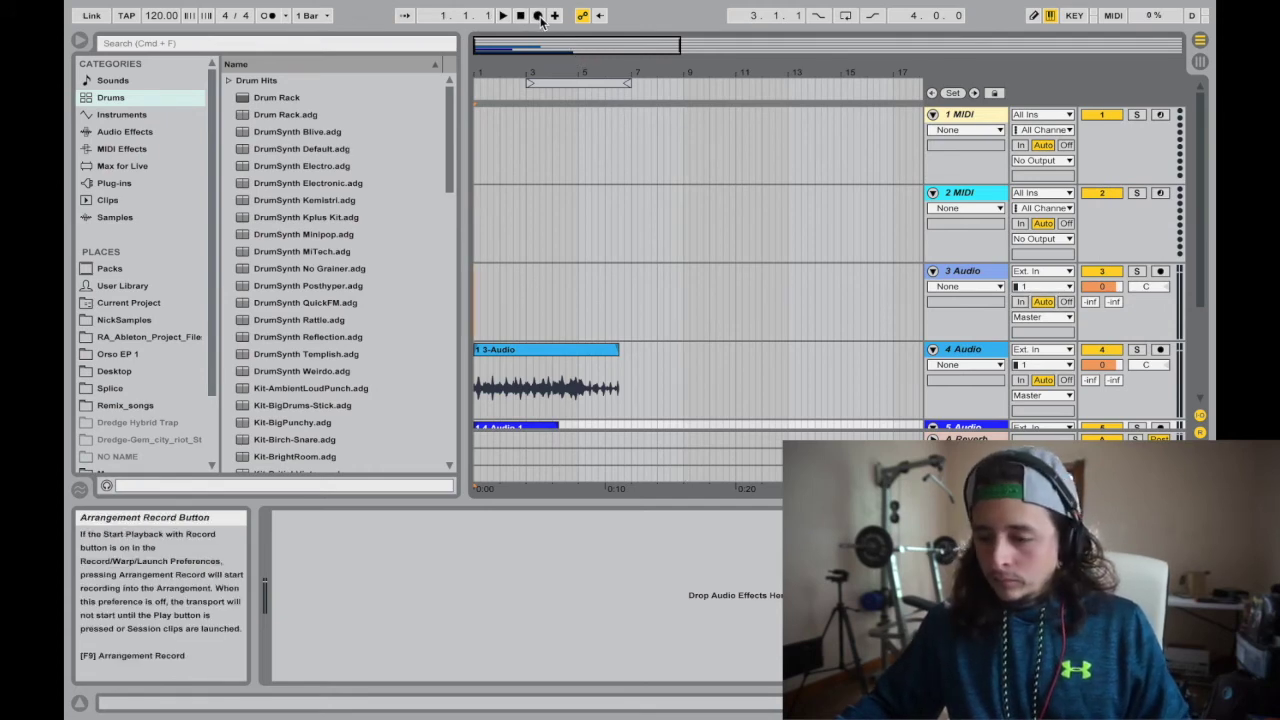
left_click(1160, 272)
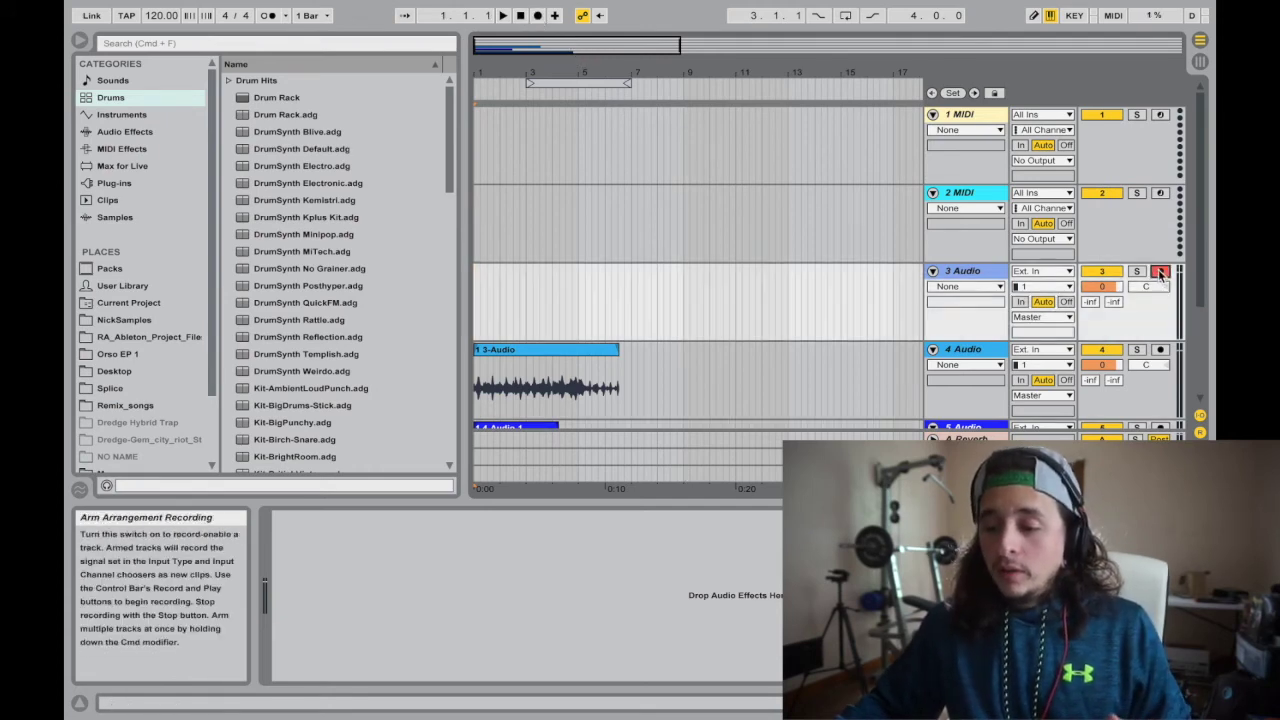
left_click(1136, 272)
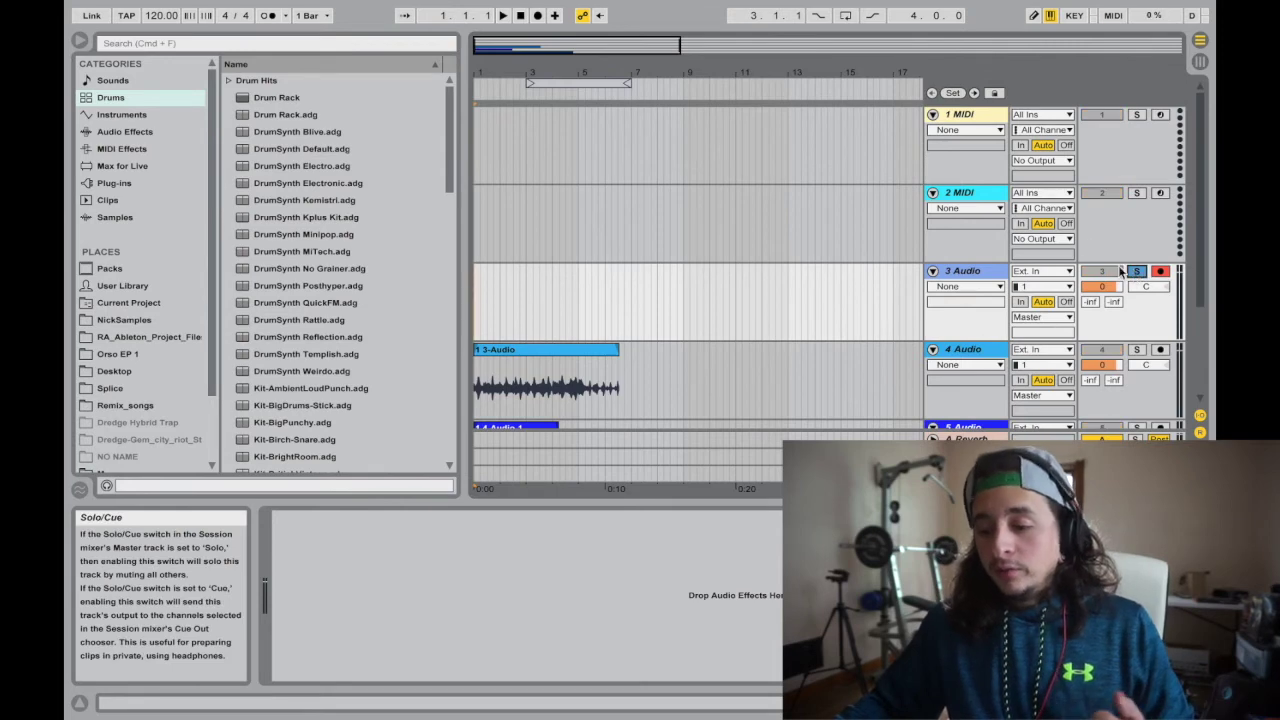
left_click(538, 16)
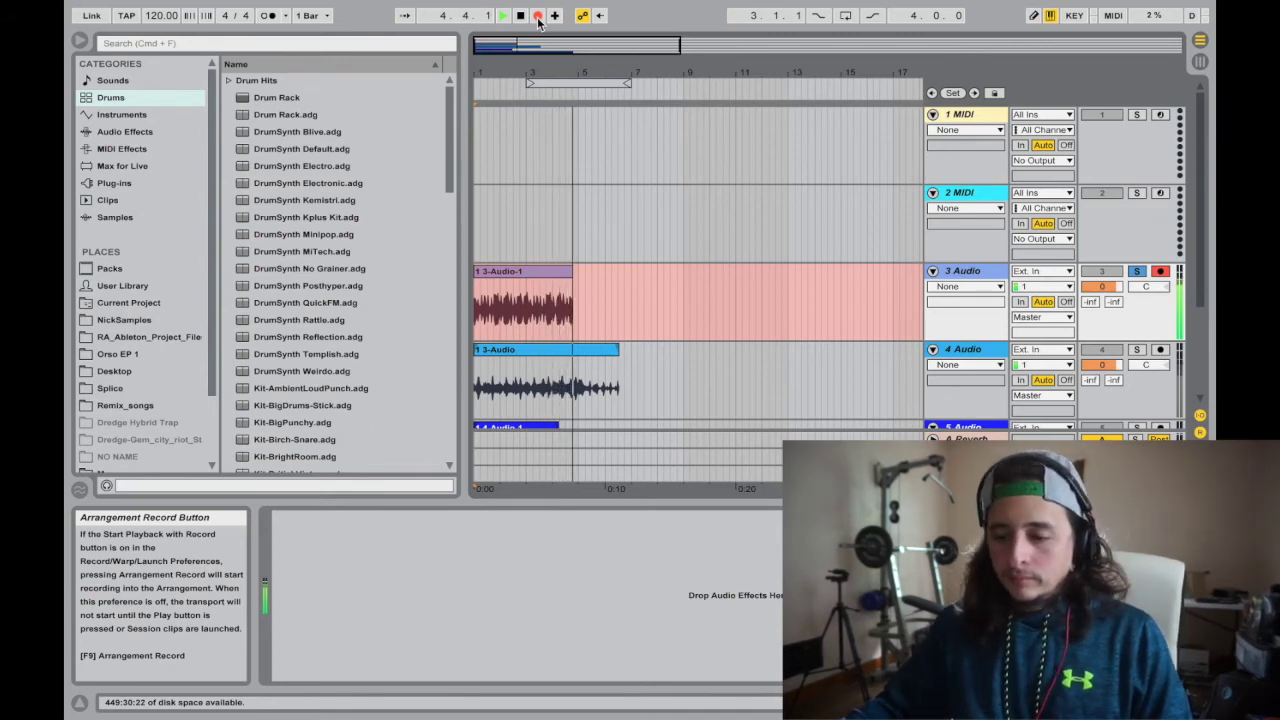
key("space")
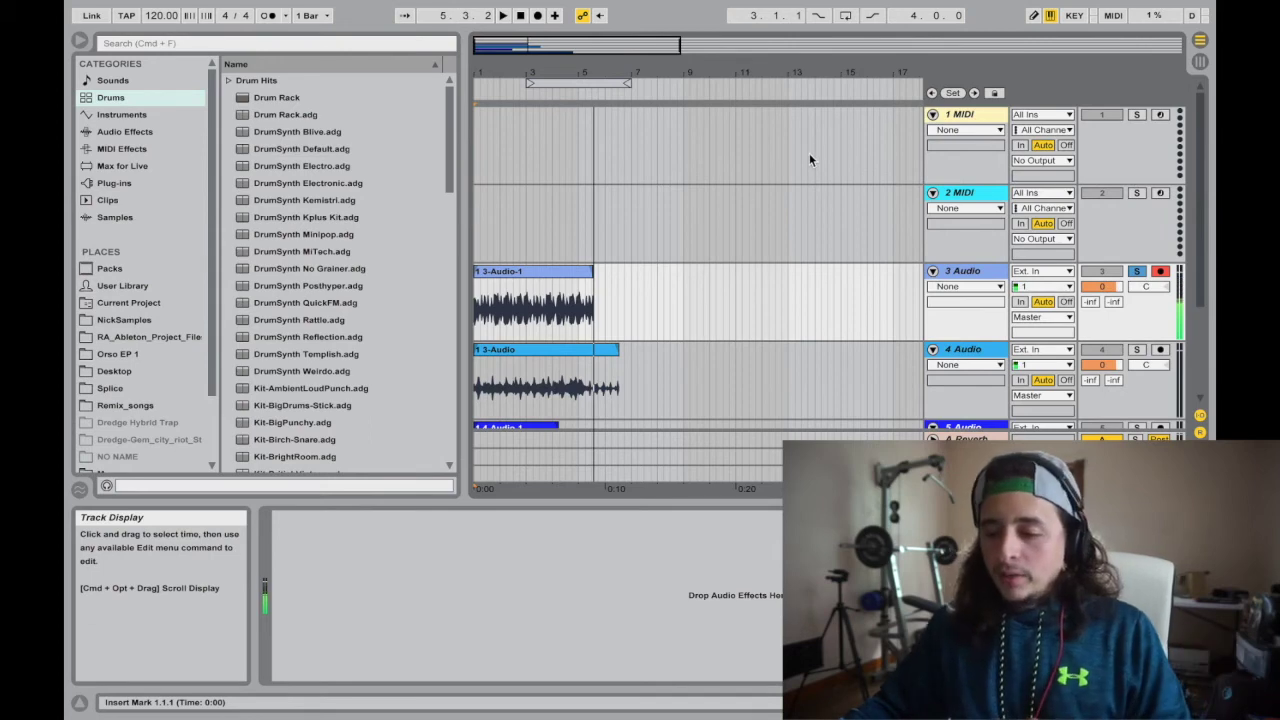
- Disarm track 3 and play its new 3-Audio-1 clip from the song start, then stop
left_click(1137, 271)
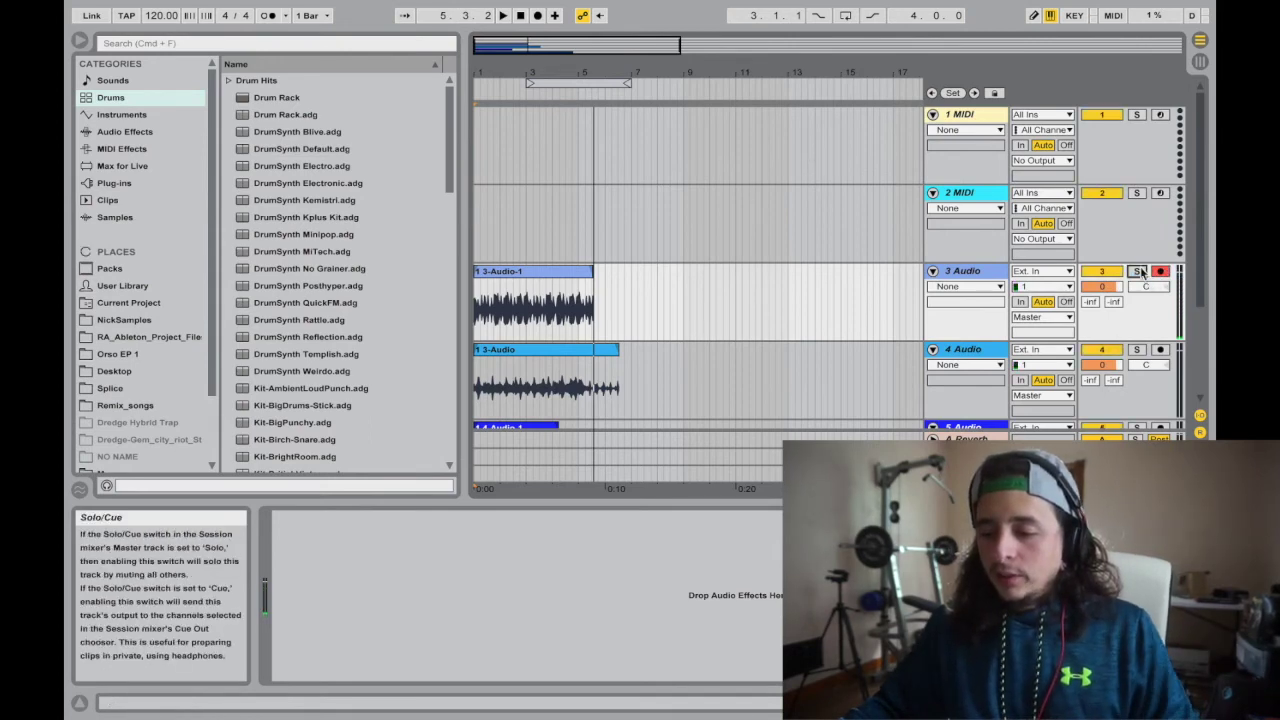
left_click(1160, 271)
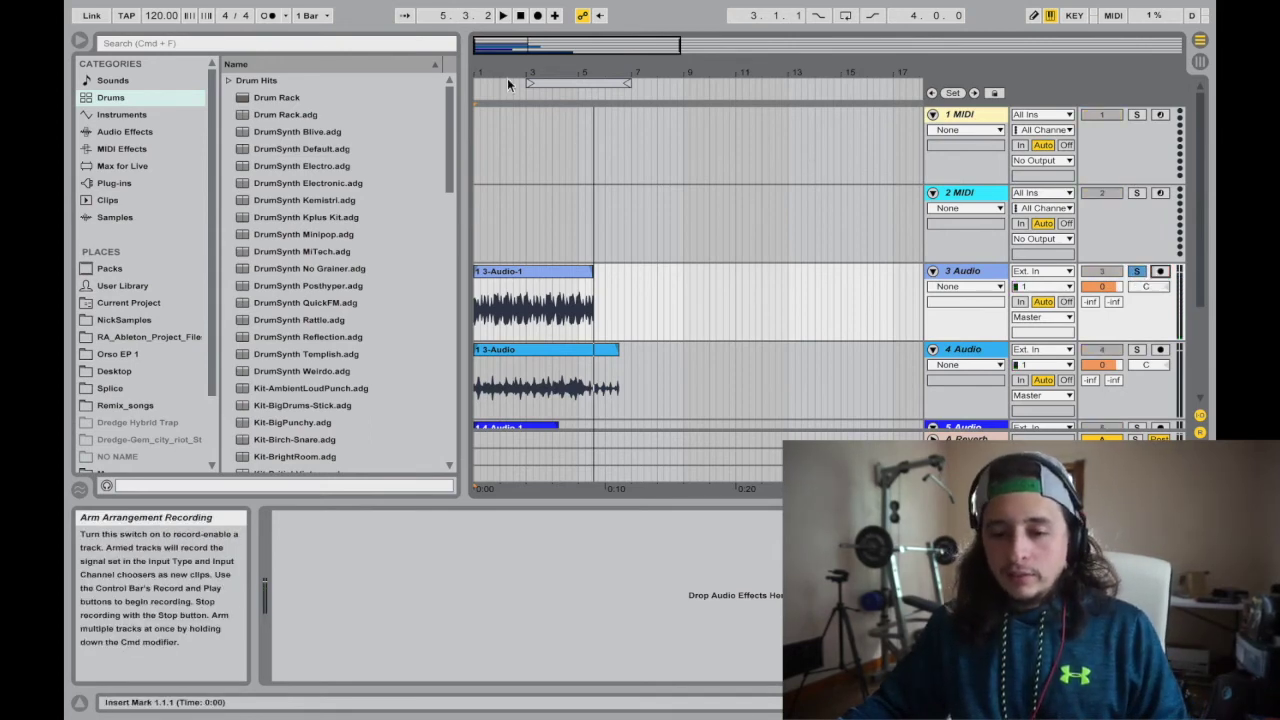
left_click(521, 16)
key("space")
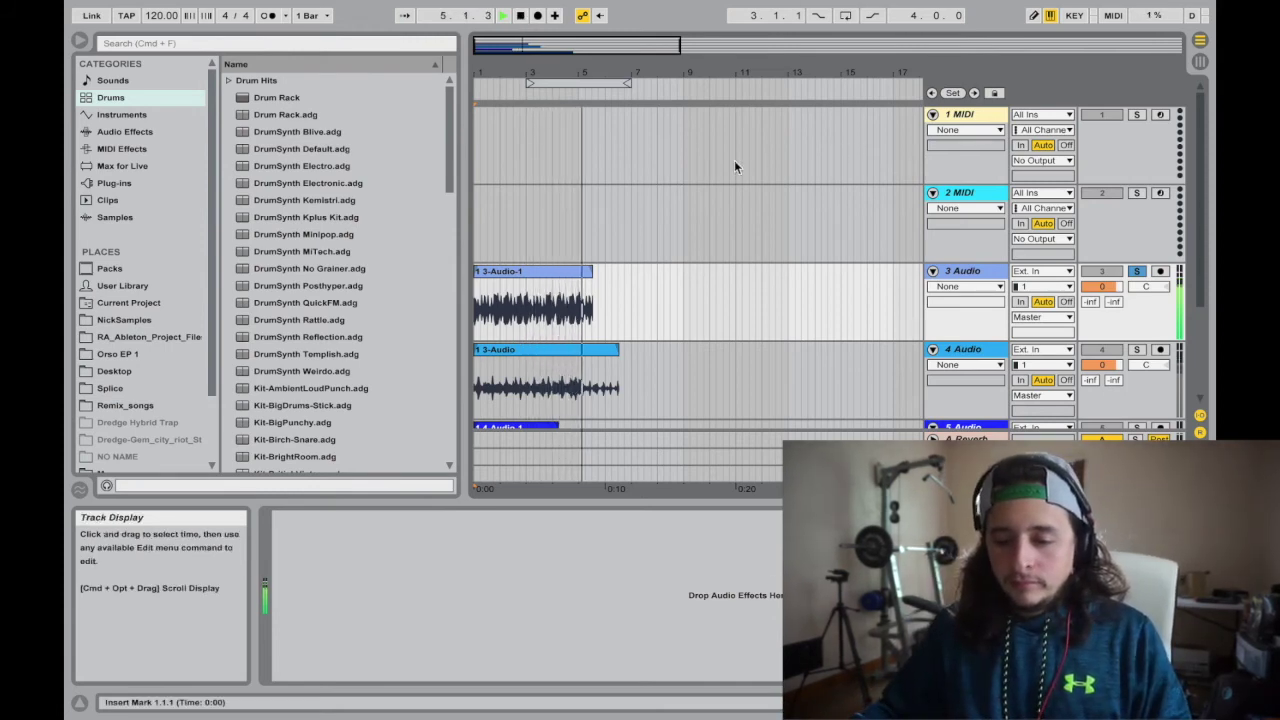
key("space")
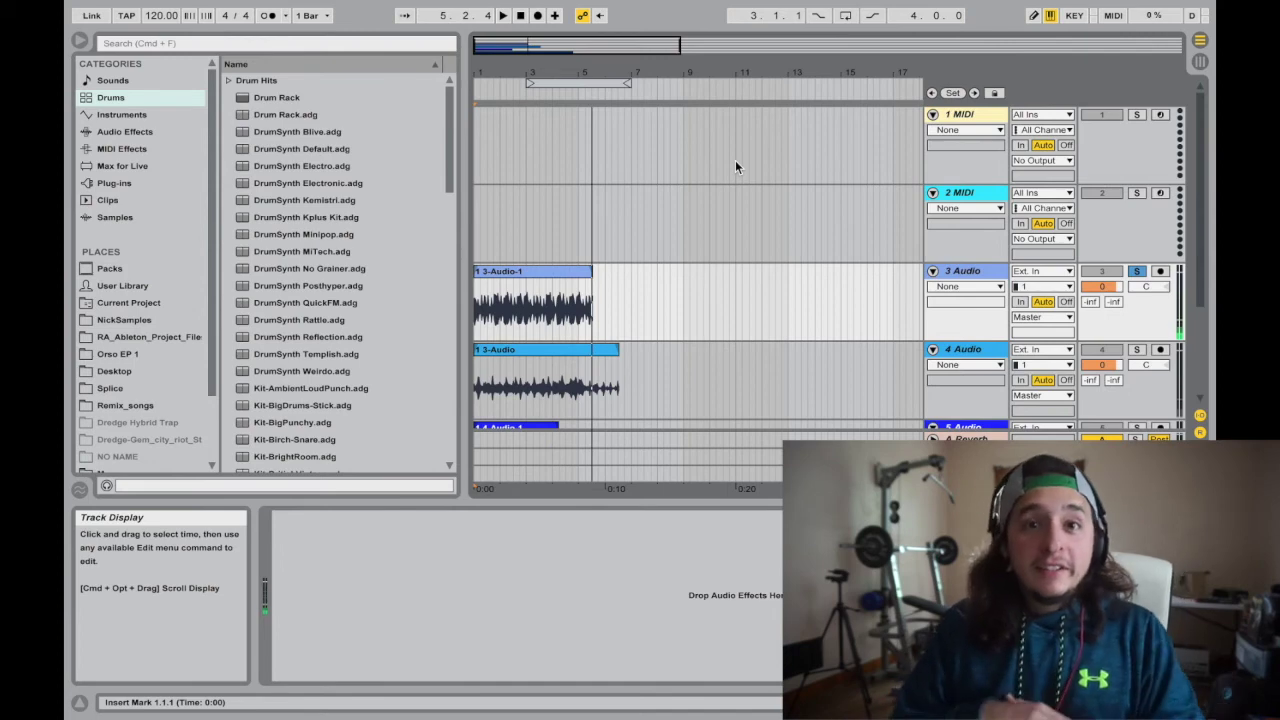